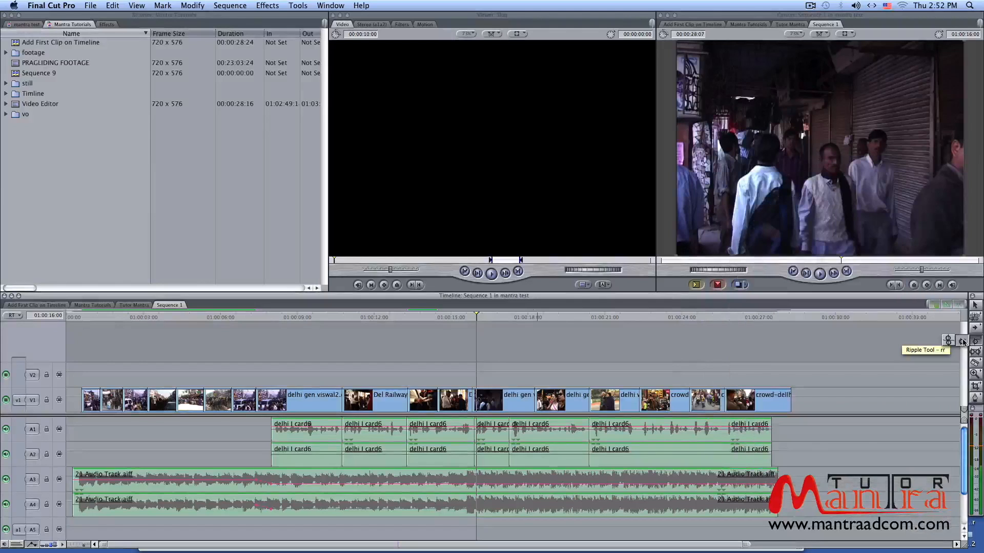
Switch to the Ripple tool and pick the edit point before the delhi winter shot clip in the video track
left_click(962, 341)
left_click(976, 308)
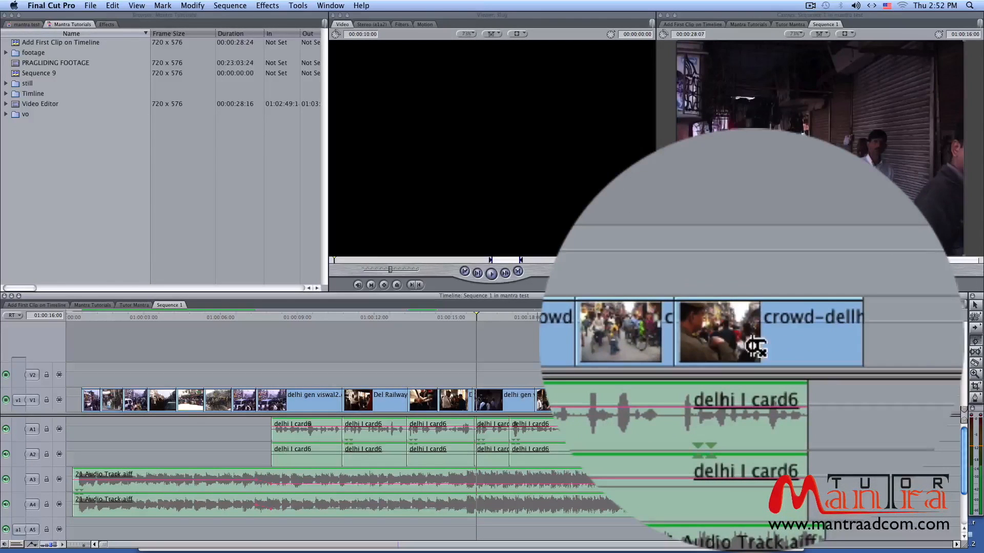
left_click(590, 346)
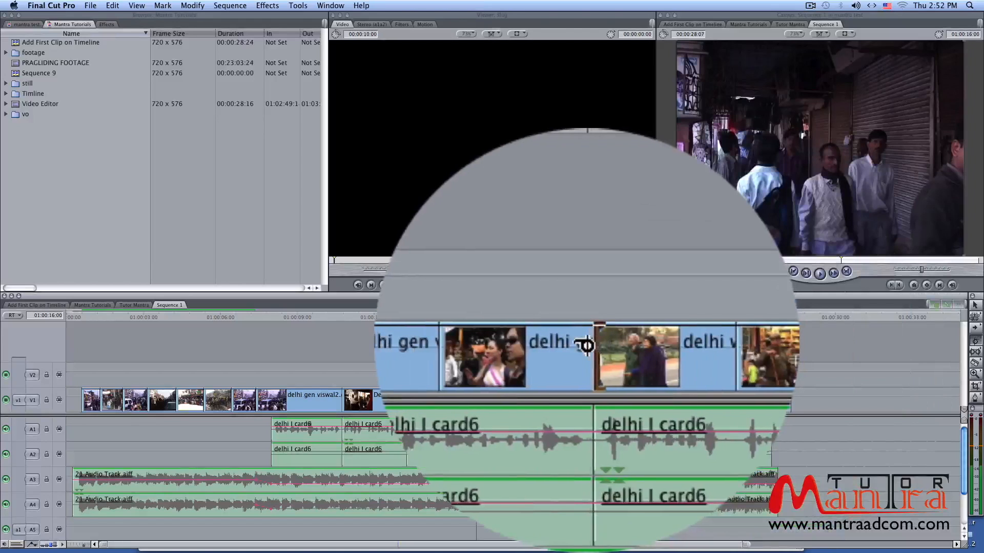
left_click(586, 345)
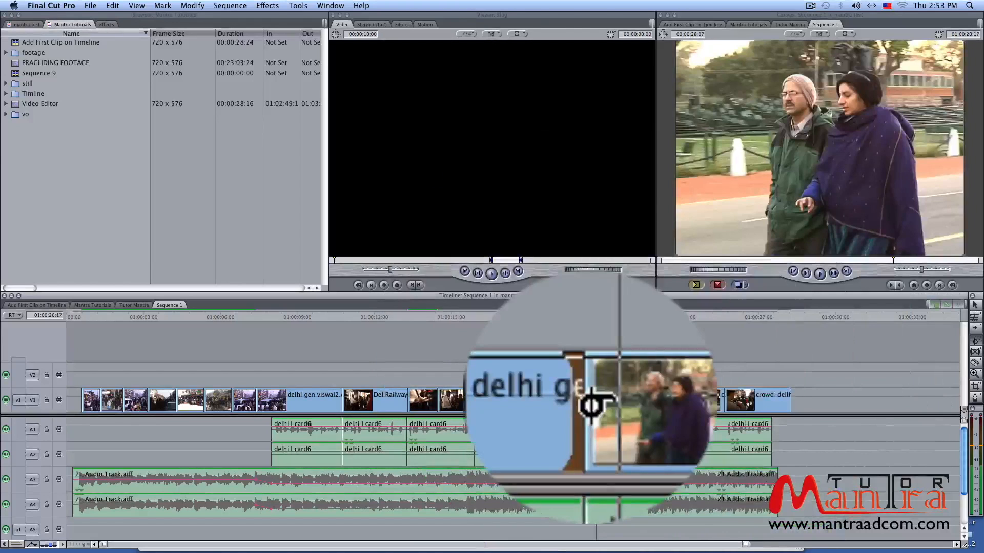
left_click(591, 404)
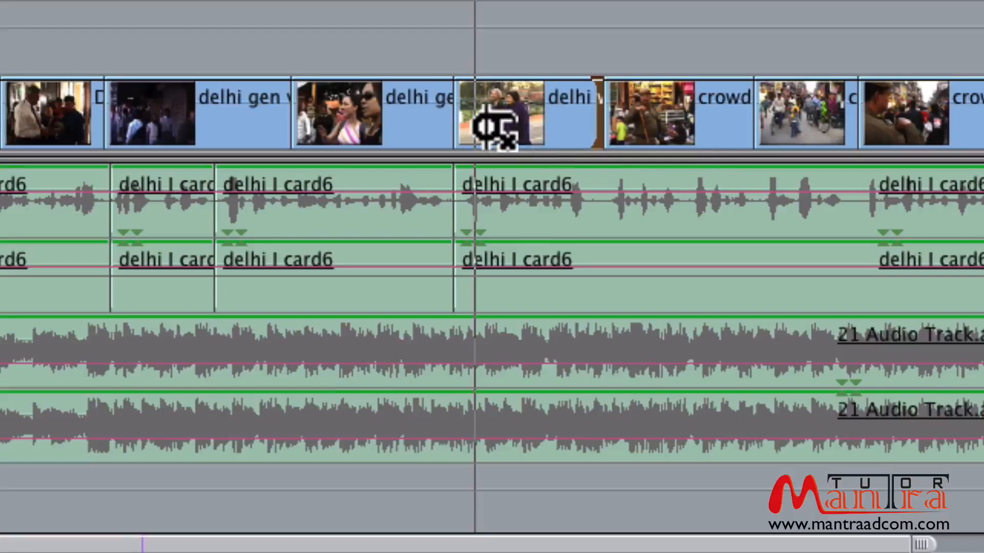
Ripple the delhi winter shot clip's in point left by about 2 seconds 15 frames
left_click(461, 121)
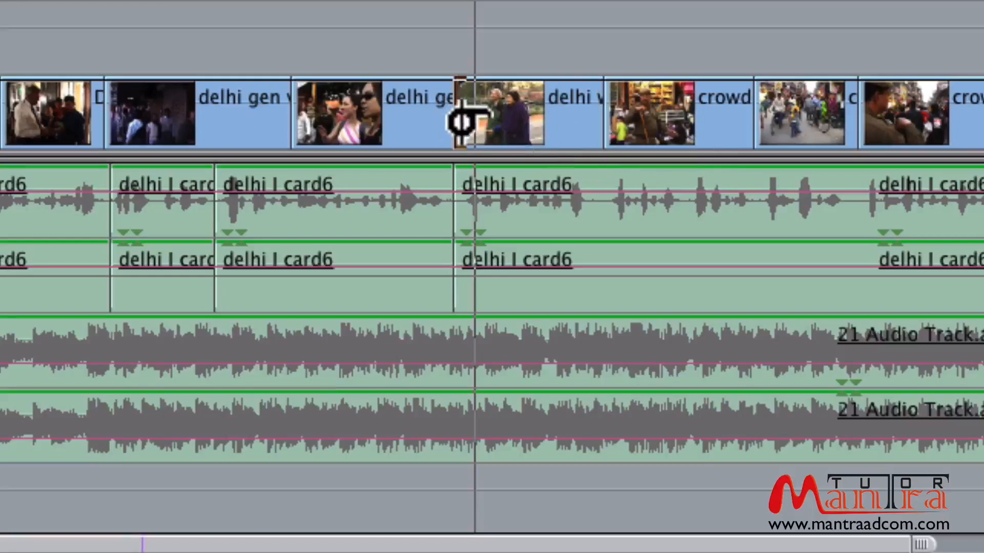
left_click_drag(461, 121, 479, 122)
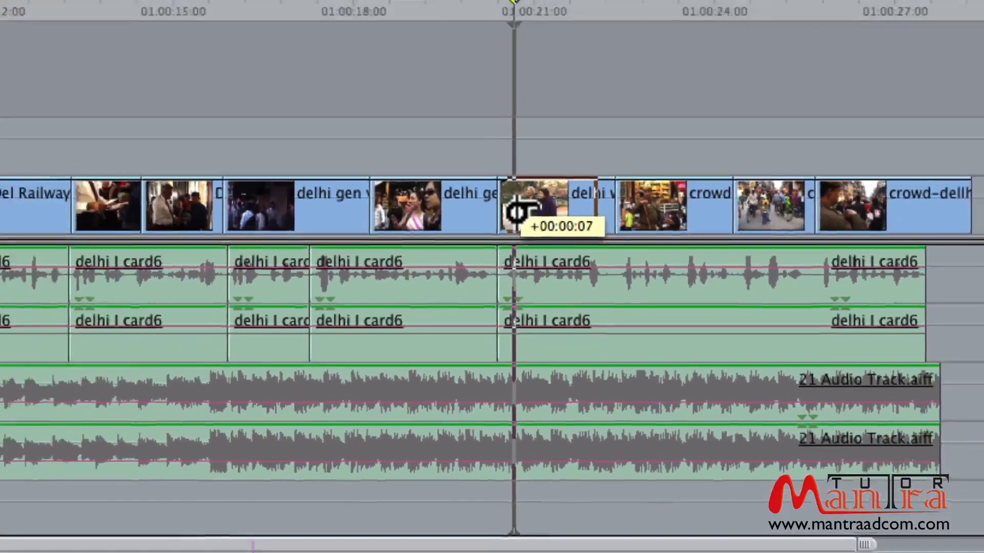
left_click_drag(517, 211, 516, 211)
left_click_drag(596, 404, 603, 405)
left_click(589, 315)
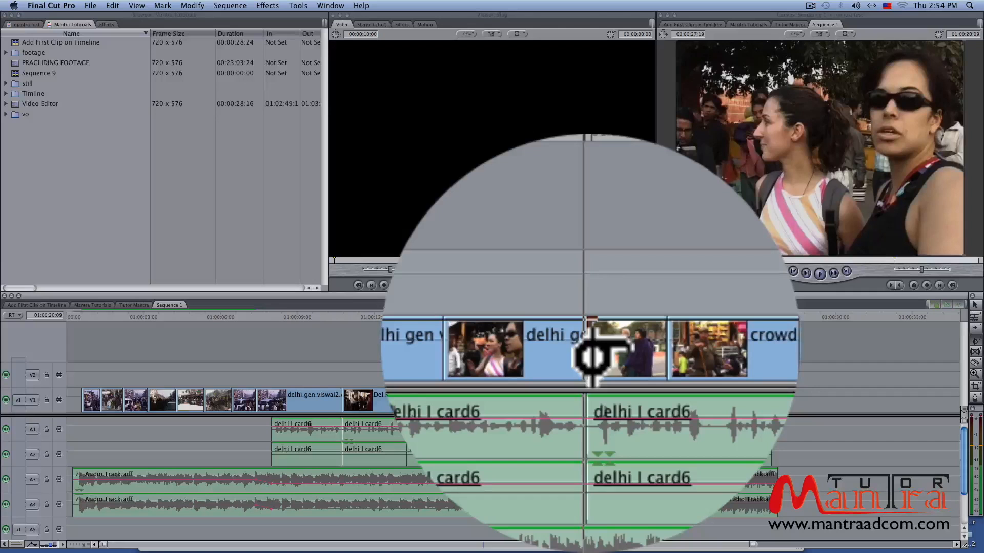
left_click_drag(590, 358, 566, 359)
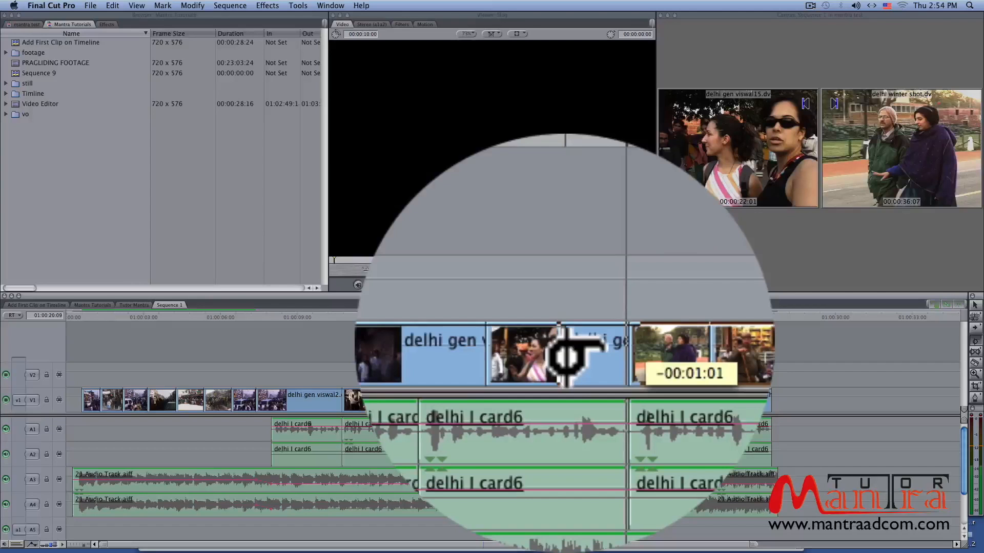
left_click_drag(566, 358, 525, 395)
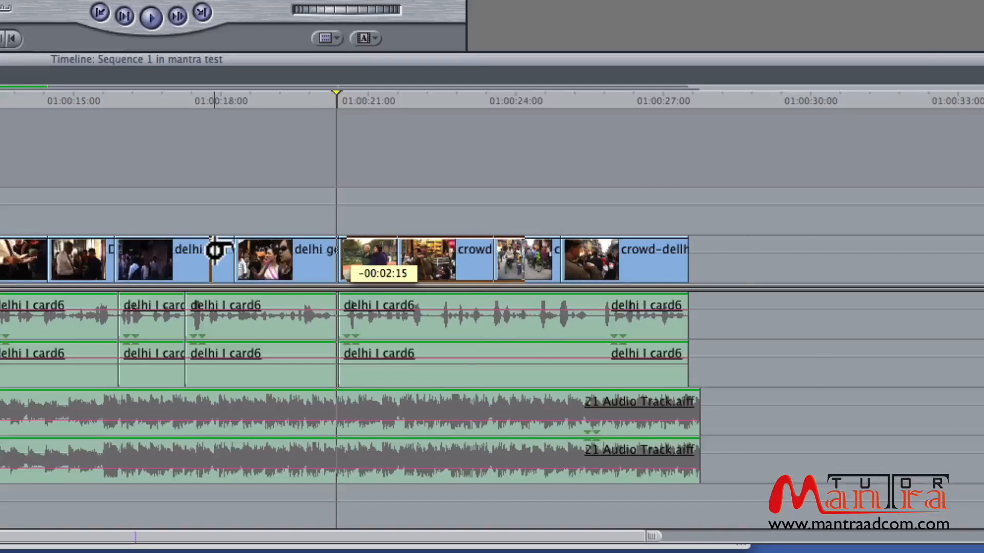
Ripple the delhi winter shot clip's out point left by about 1 second 5 frames
left_click_drag(214, 250, 217, 249)
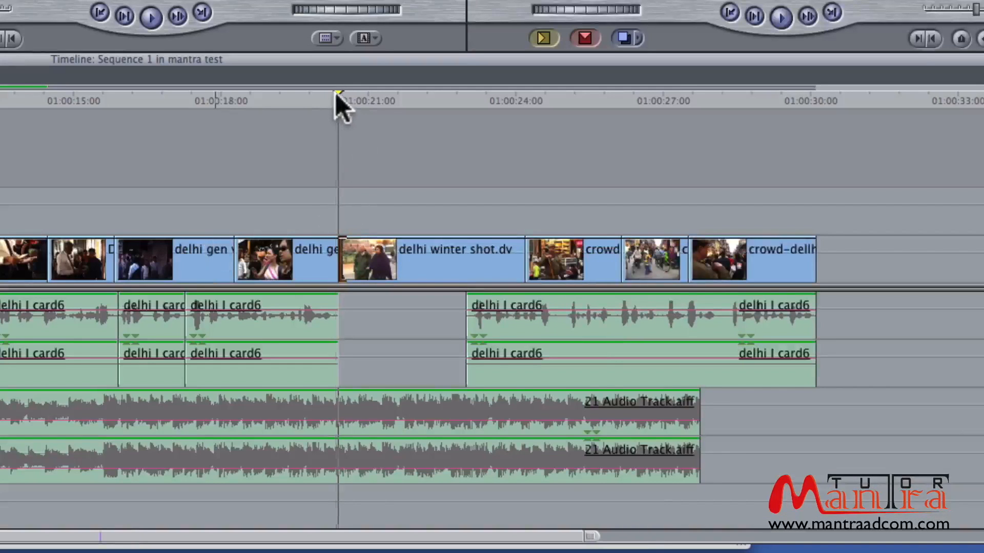
left_click_drag(335, 94, 343, 137)
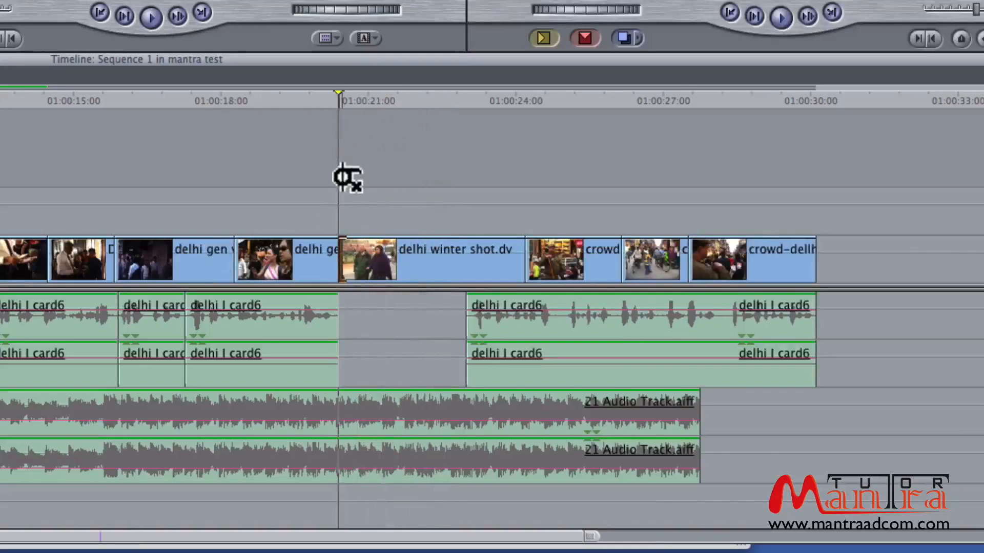
left_click(523, 269)
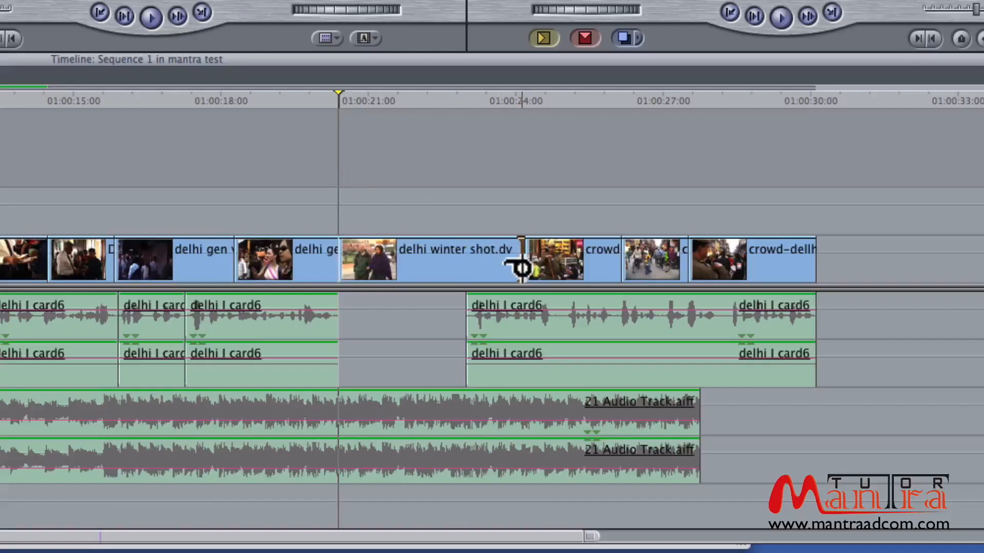
left_click_drag(522, 269, 479, 268)
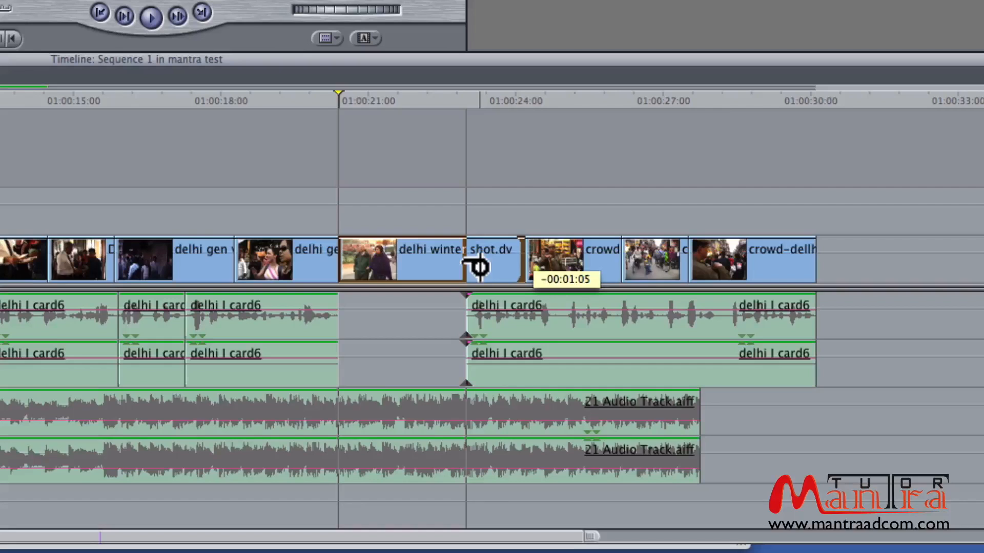
left_click_drag(478, 267, 478, 267)
Play back the sequence around the trimmed winter shot clip to review the edit
mouse_move(417, 98)
left_mouse_down()
mouse_move(410, 91)
mouse_move(422, 96)
left_mouse_up()
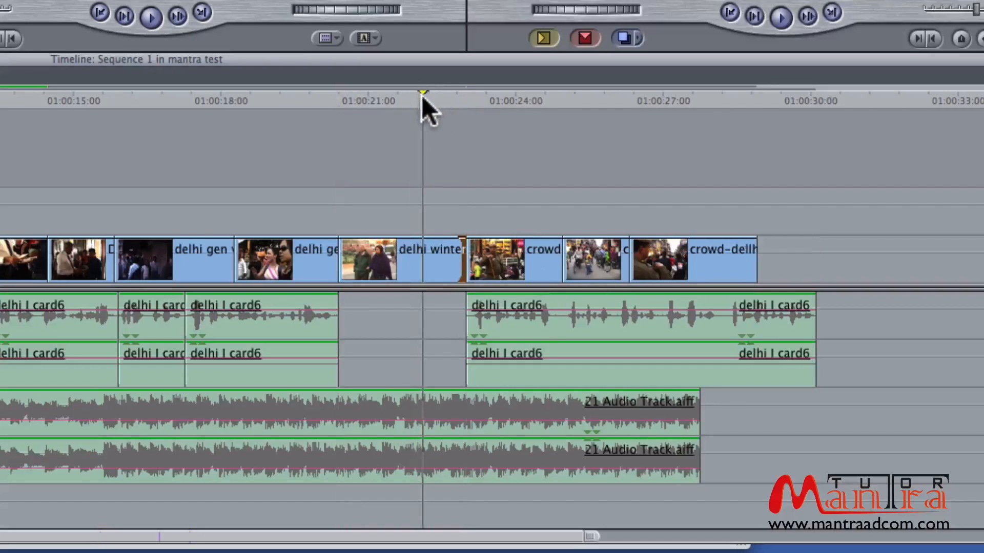
key("space")
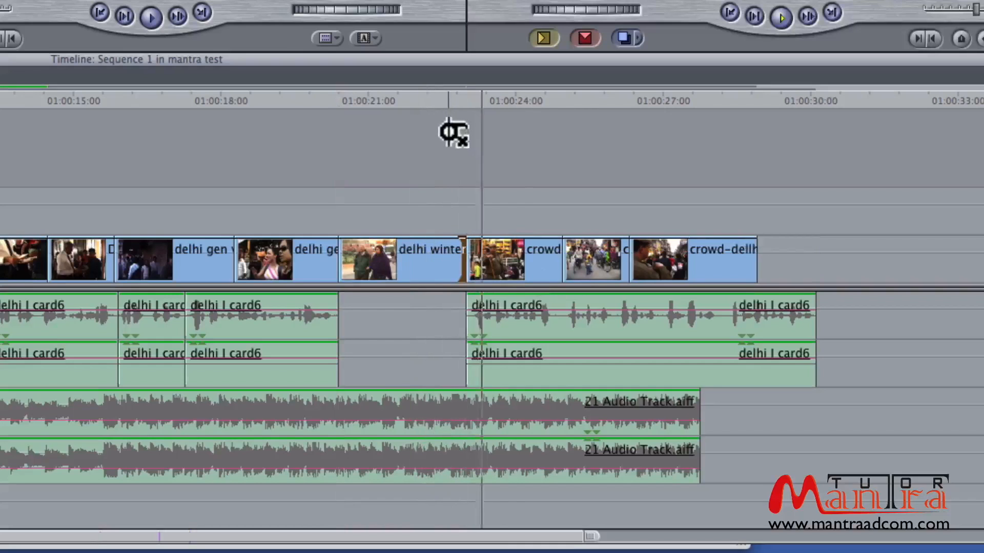
key("space")
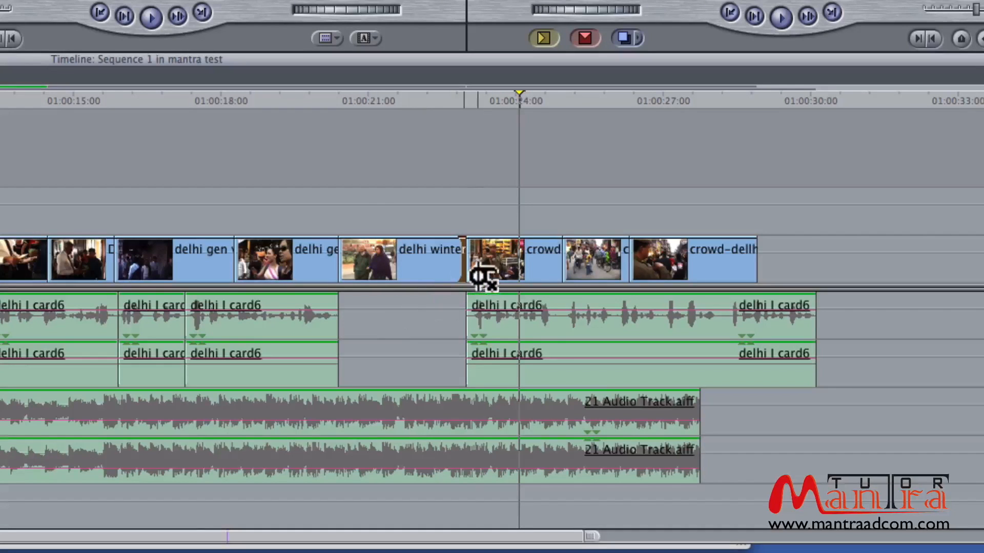
Select the winter shot's out point and ripple it numerically by -25 frames, then by +50 frames
left_click_drag(483, 274, 464, 260)
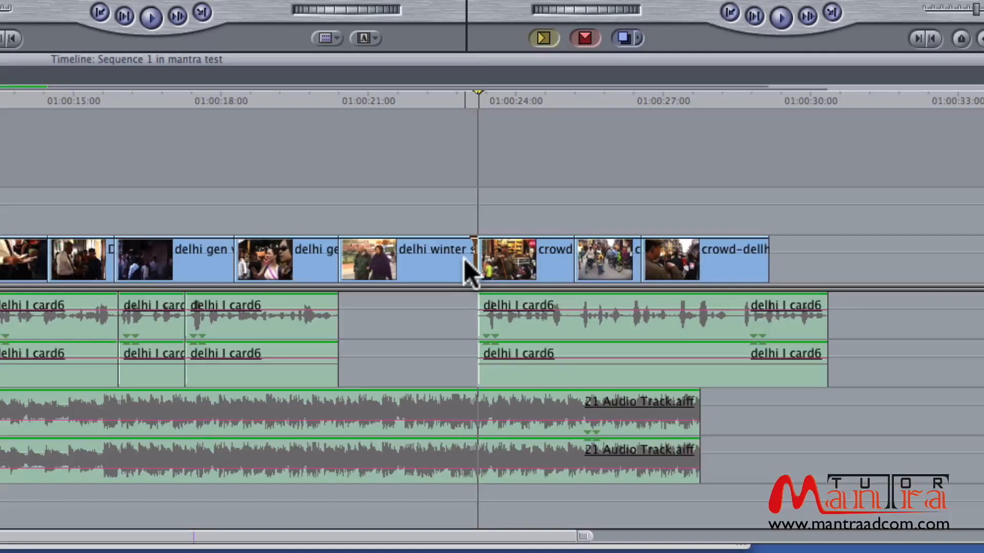
type("-")
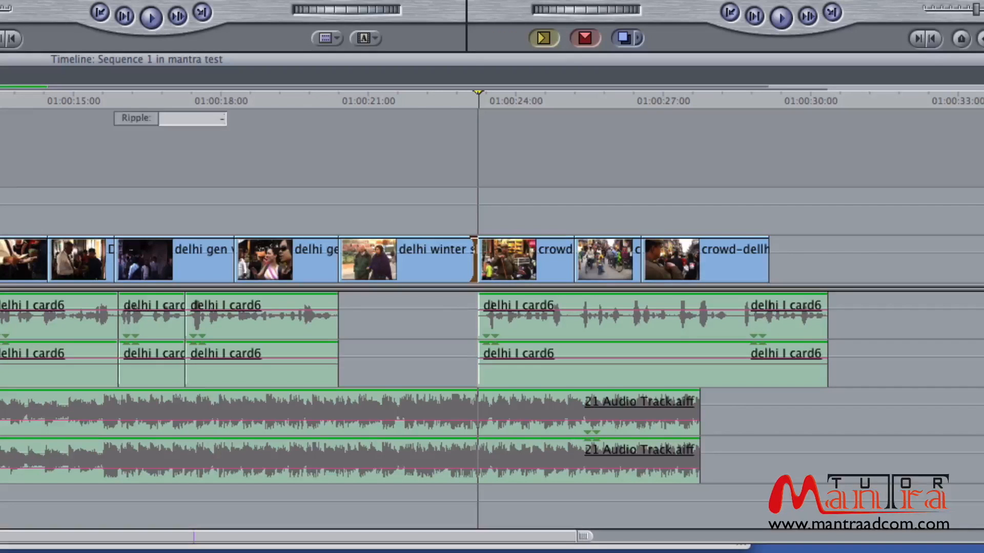
type("25")
key("Return")
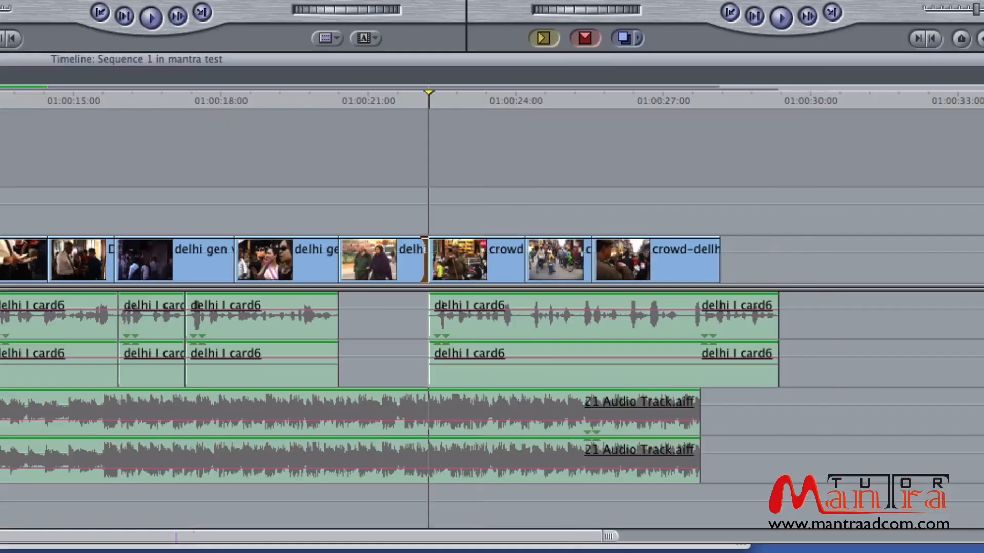
type("+50")
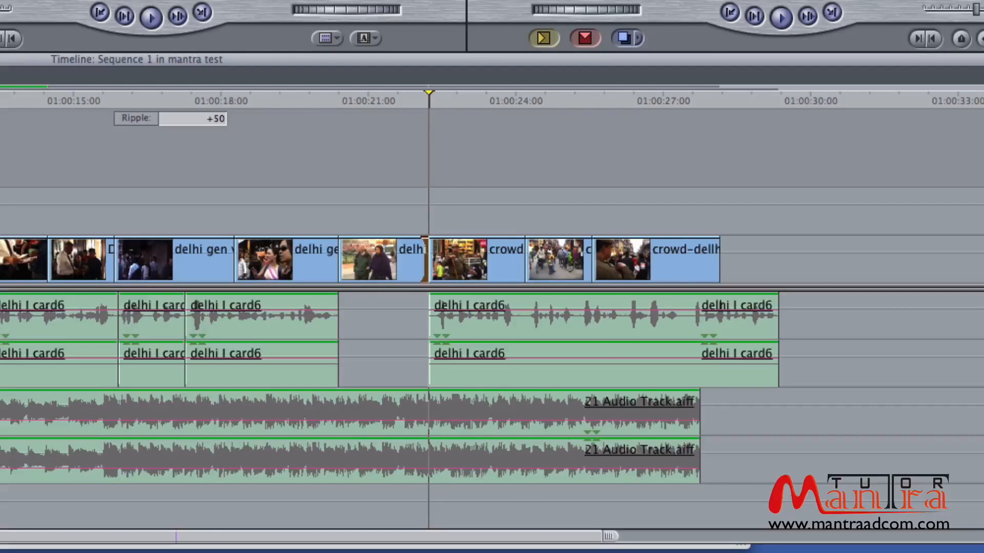
key("Return")
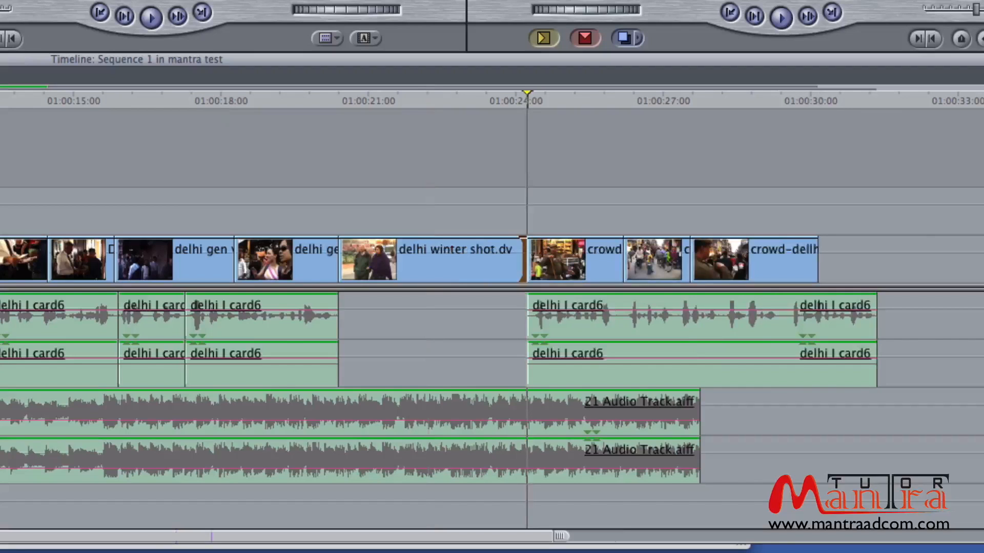
Nudge the winter shot's out point back and forth a frame at a time, then return to the Selection tool
key("bracketleft")
key("bracketleft")
key("bracketleft")
key("bracketleft")
key("bracketleft")
key("bracketleft")
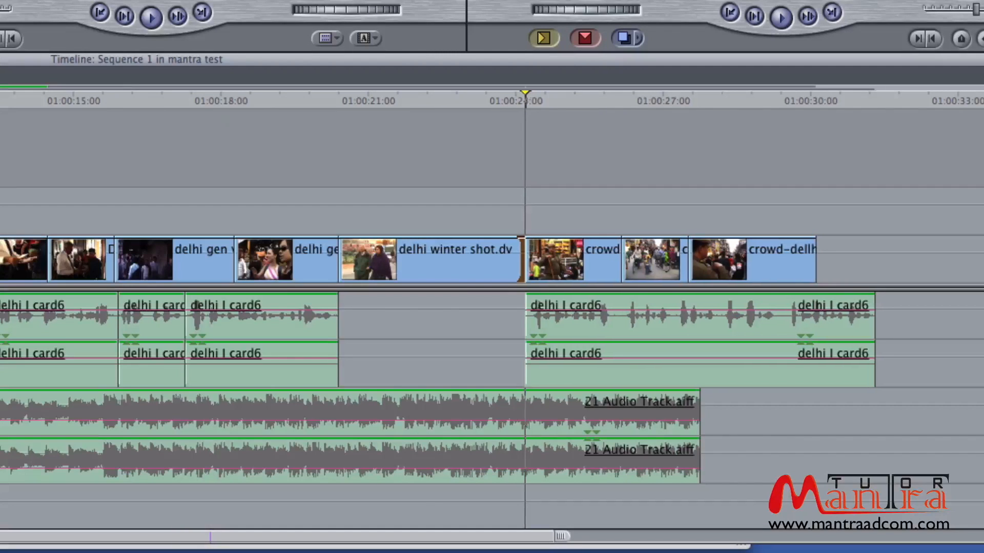
key("bracketleft")
key("bracketleft")
key("bracketleft")
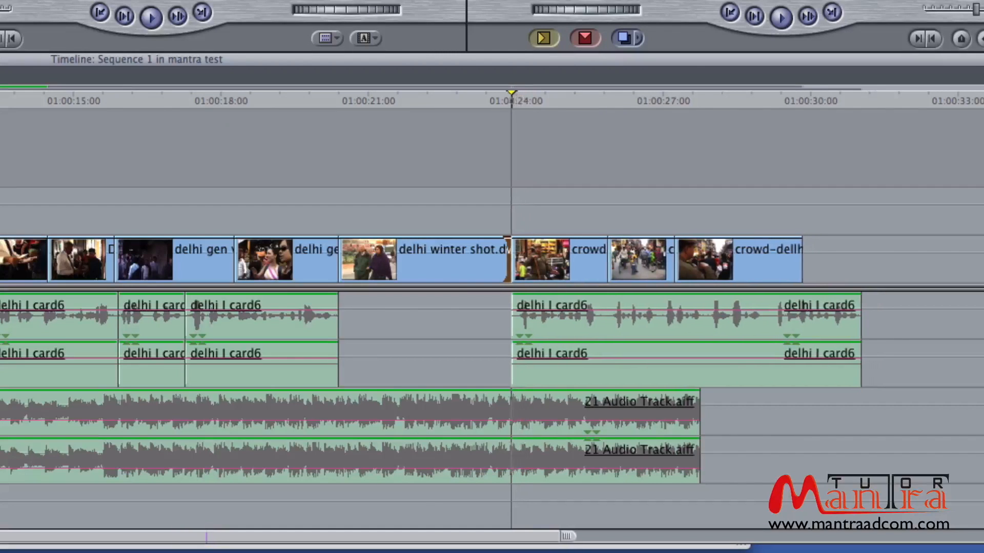
key("bracketright")
key("bracketright")
key("bracketright")
key("bracketright")
key("bracketright")
key("bracketright")
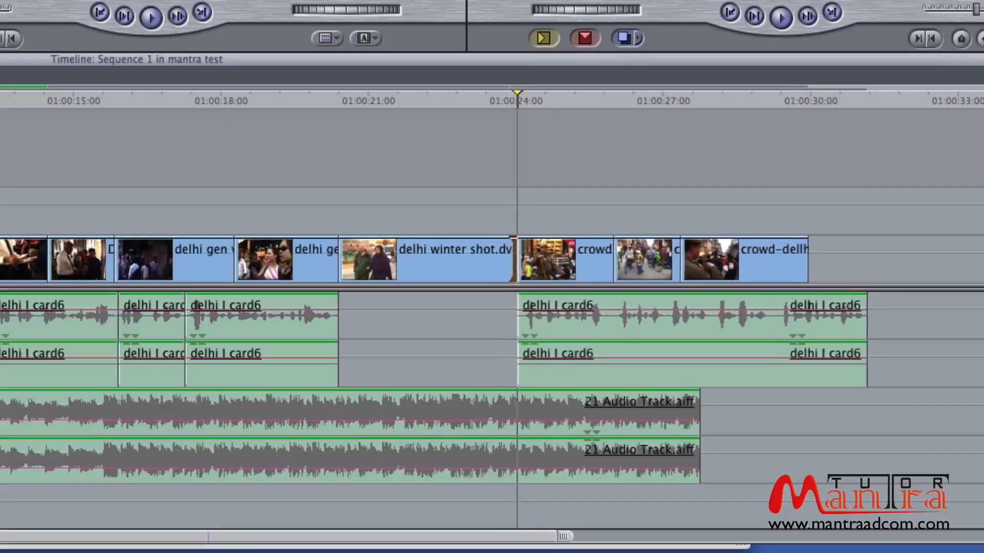
key("bracketright")
key("bracketright")
key("bracketright")
key("bracketright")
key("bracketright")
key("bracketright")
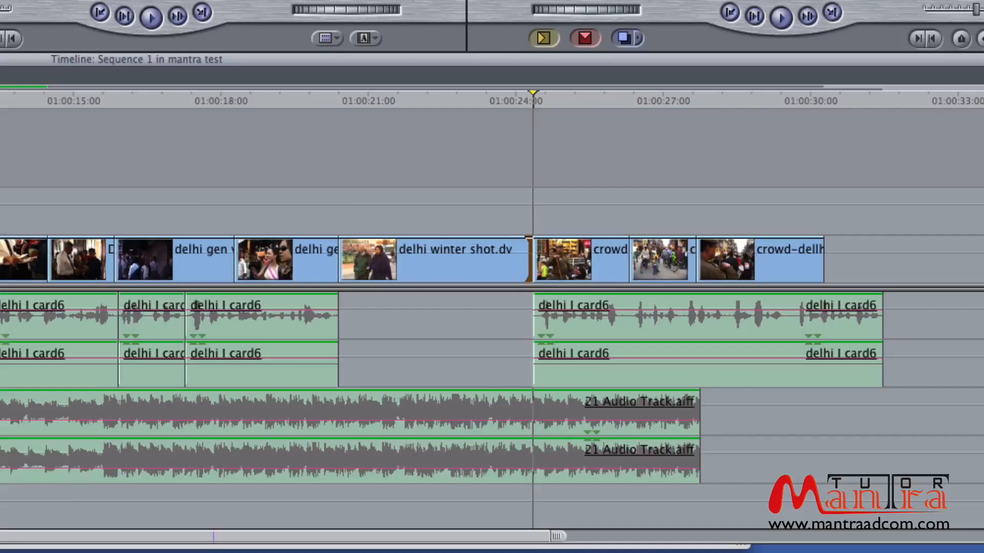
key("bracketleft")
key("bracketleft")
key("bracketleft")
key("bracketleft")
key("bracketleft")
key("bracketleft")
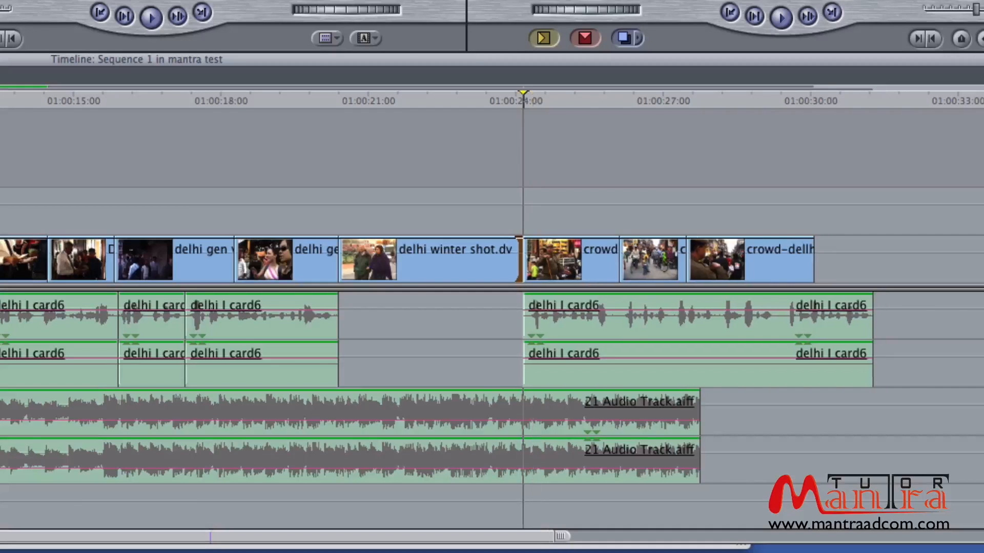
key("bracketright")
key("bracketright")
key("bracketright")
key("bracketright")
key("bracketright")
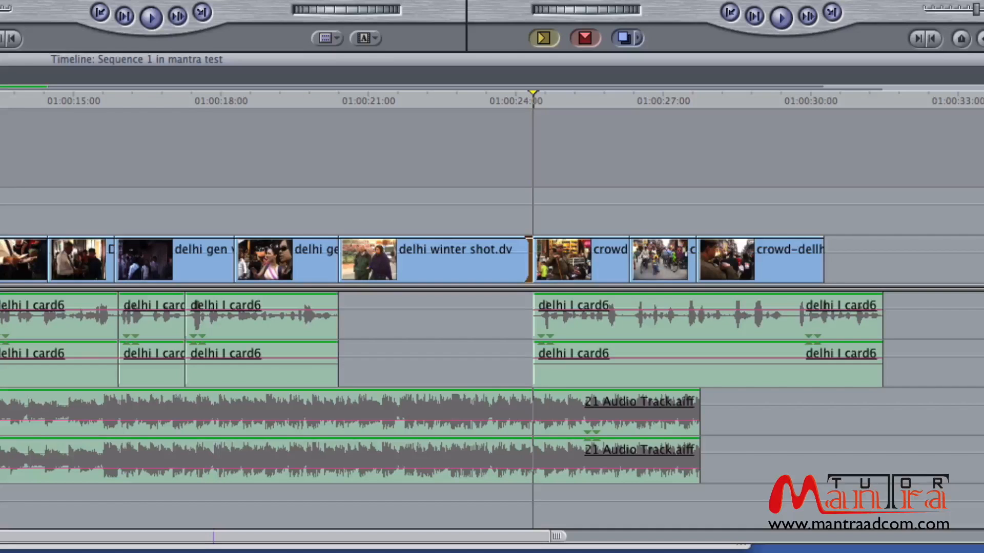
key("bracketleft")
key("bracketleft")
key("bracketleft")
key("bracketleft")
key("bracketleft")
key("bracketleft")
key("bracketleft")
key("bracketleft")
key("bracketleft")
key("bracketleft")
key("bracketleft")
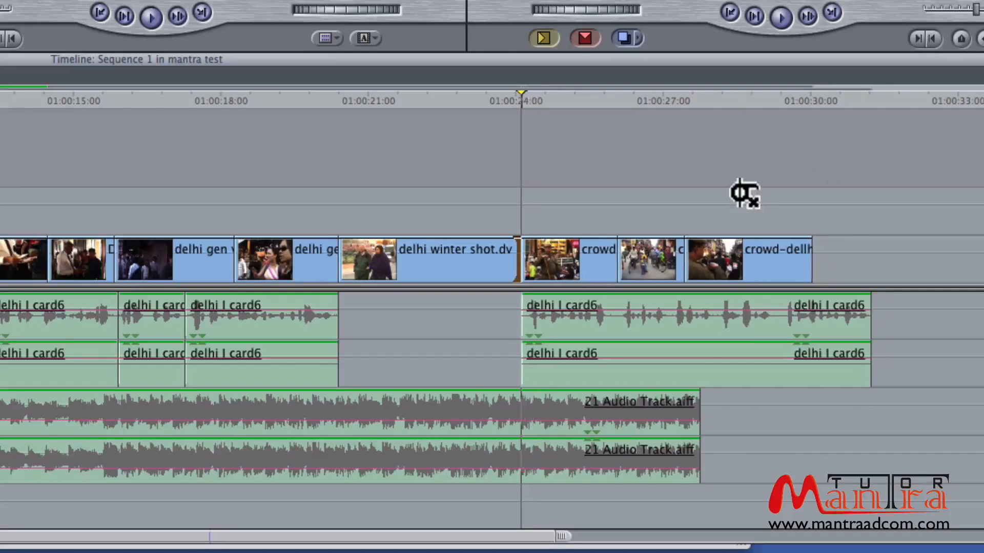
key("bracketleft")
key("bracketleft")
key("bracketleft")
key("bracketleft")
key("bracketleft")
key("bracketleft")
key("bracketleft")
key("bracketleft")
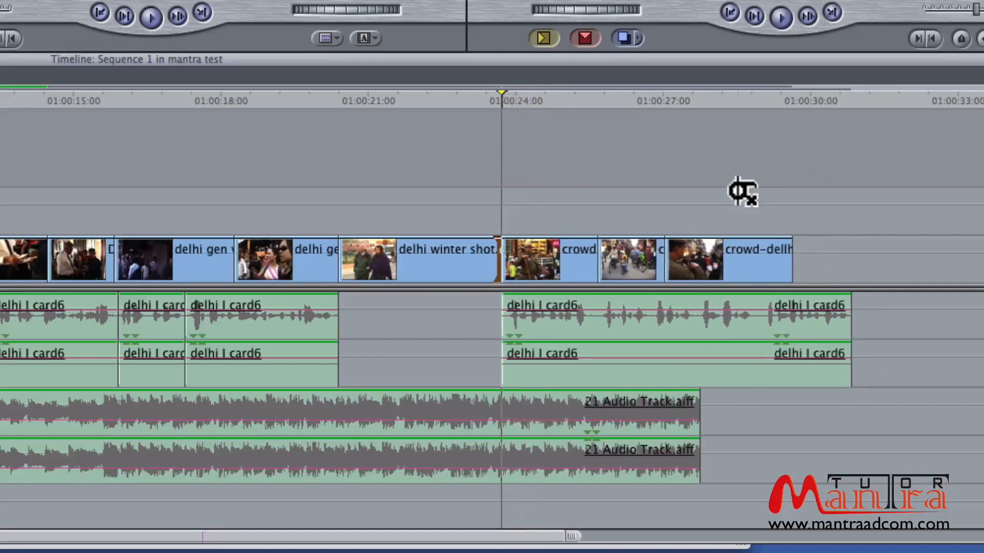
key("a")
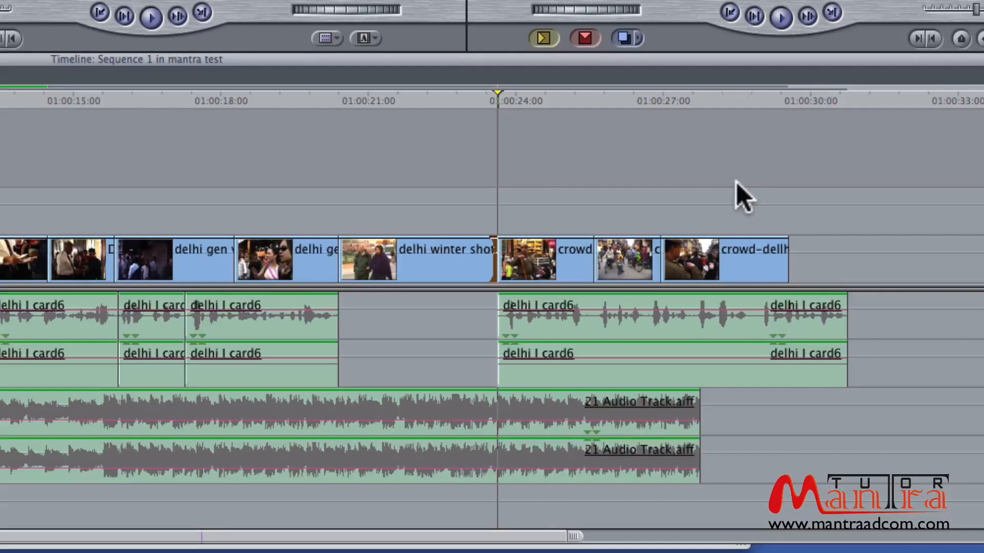